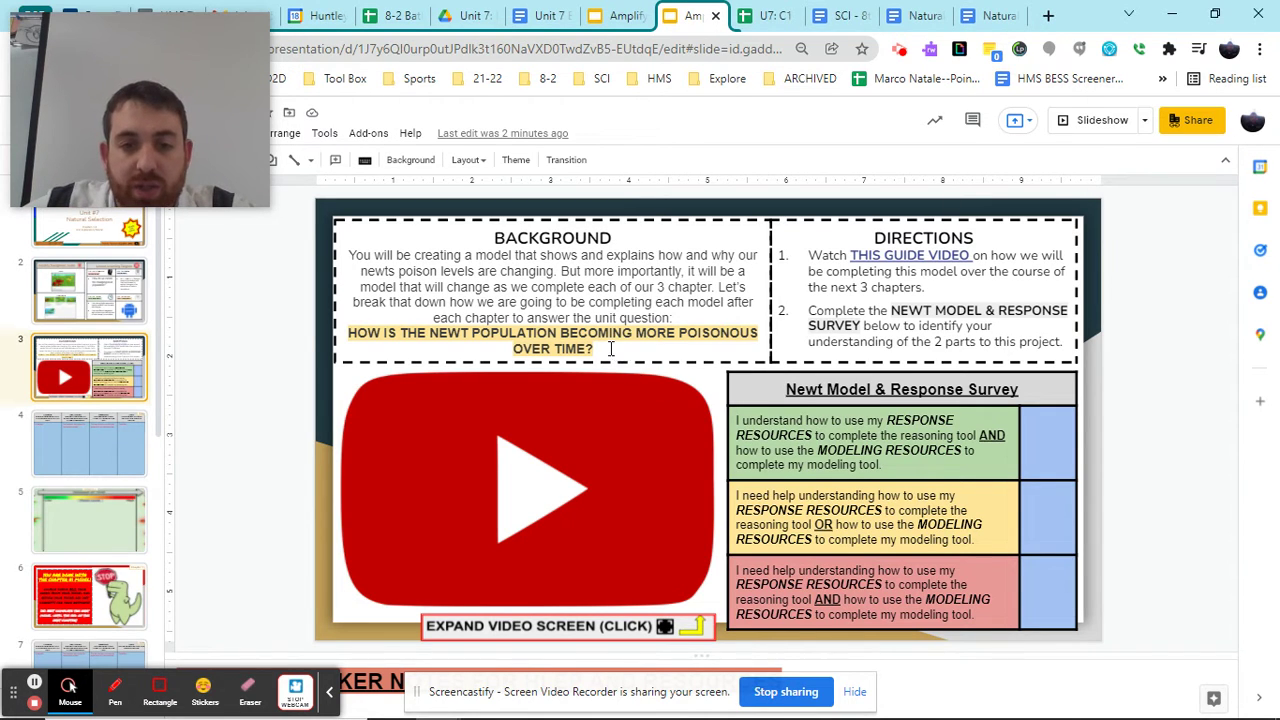
Step: Highlight the unit question and the phrases 'next 3 chapters' and 'the 2 parts to this project'
drag(610, 348, 348, 333)
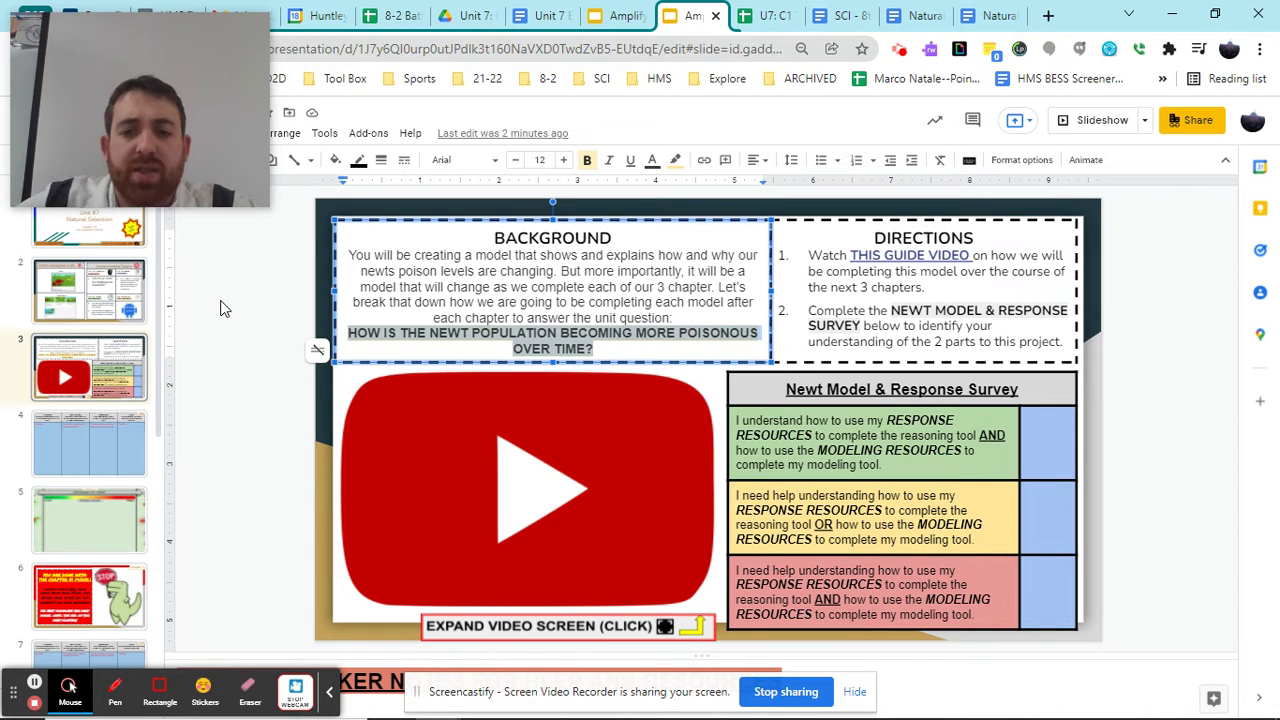
click(921, 291)
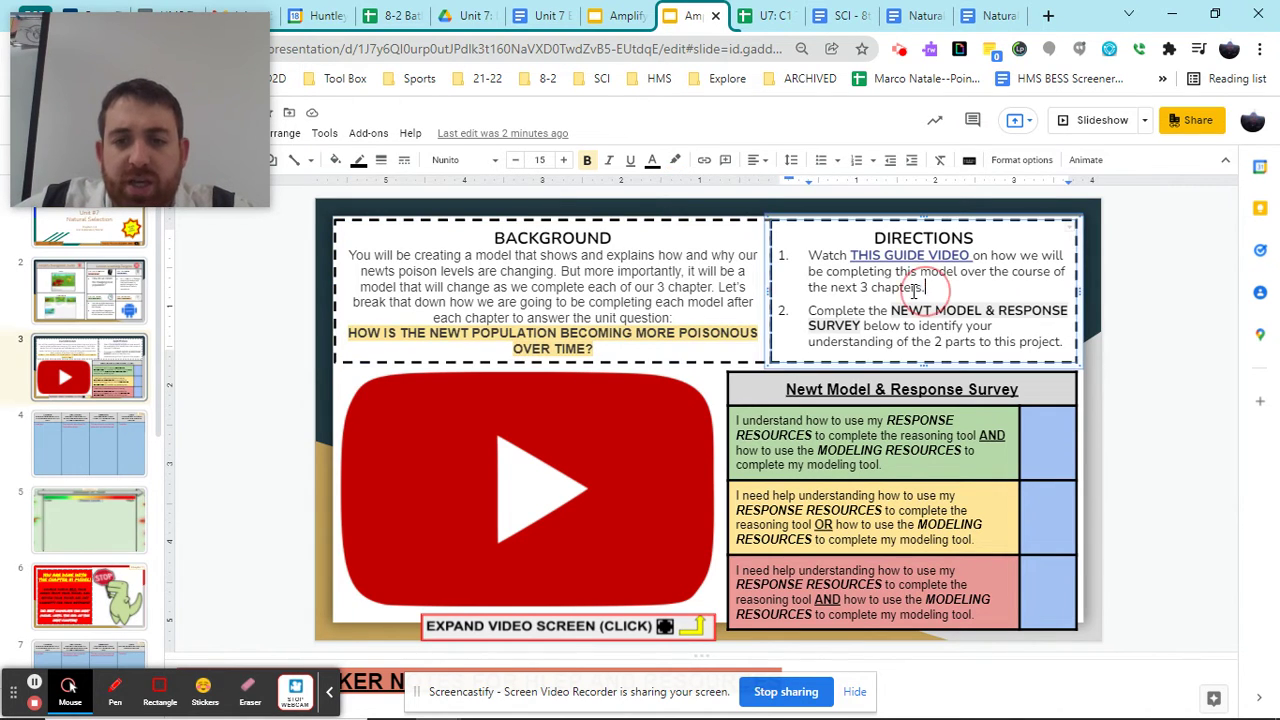
shift+click(826, 291)
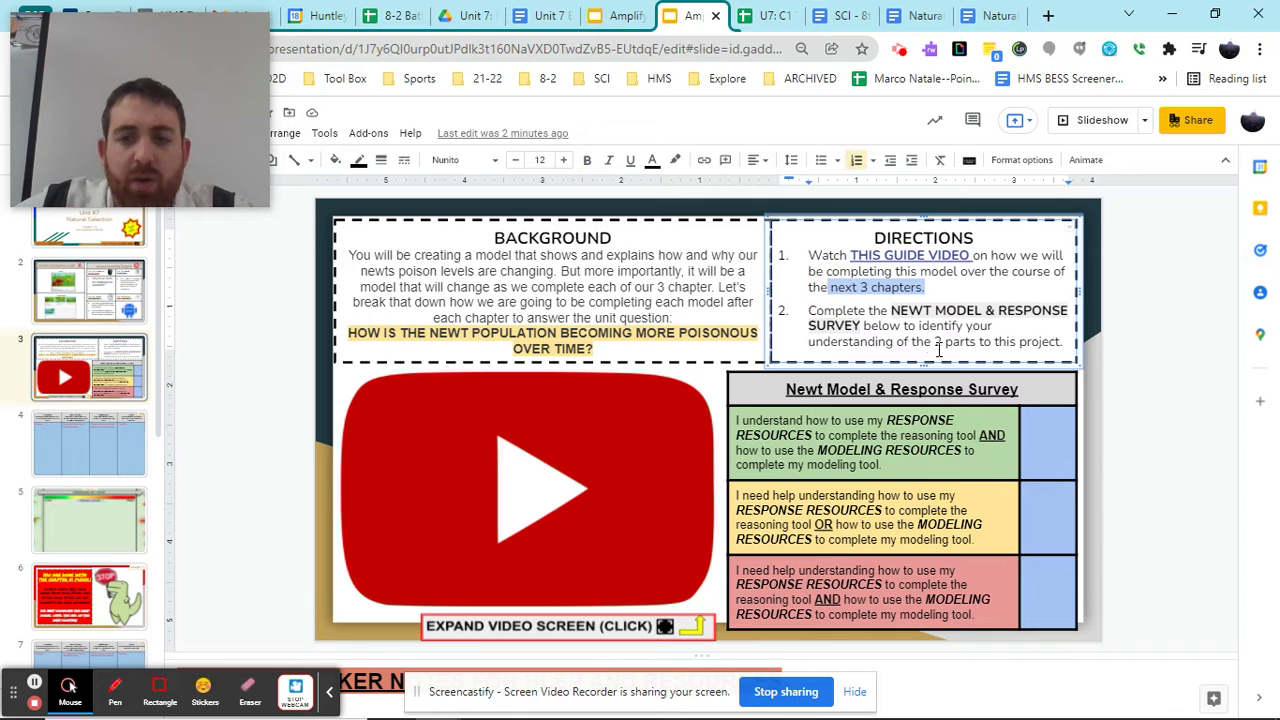
drag(1066, 344, 912, 343)
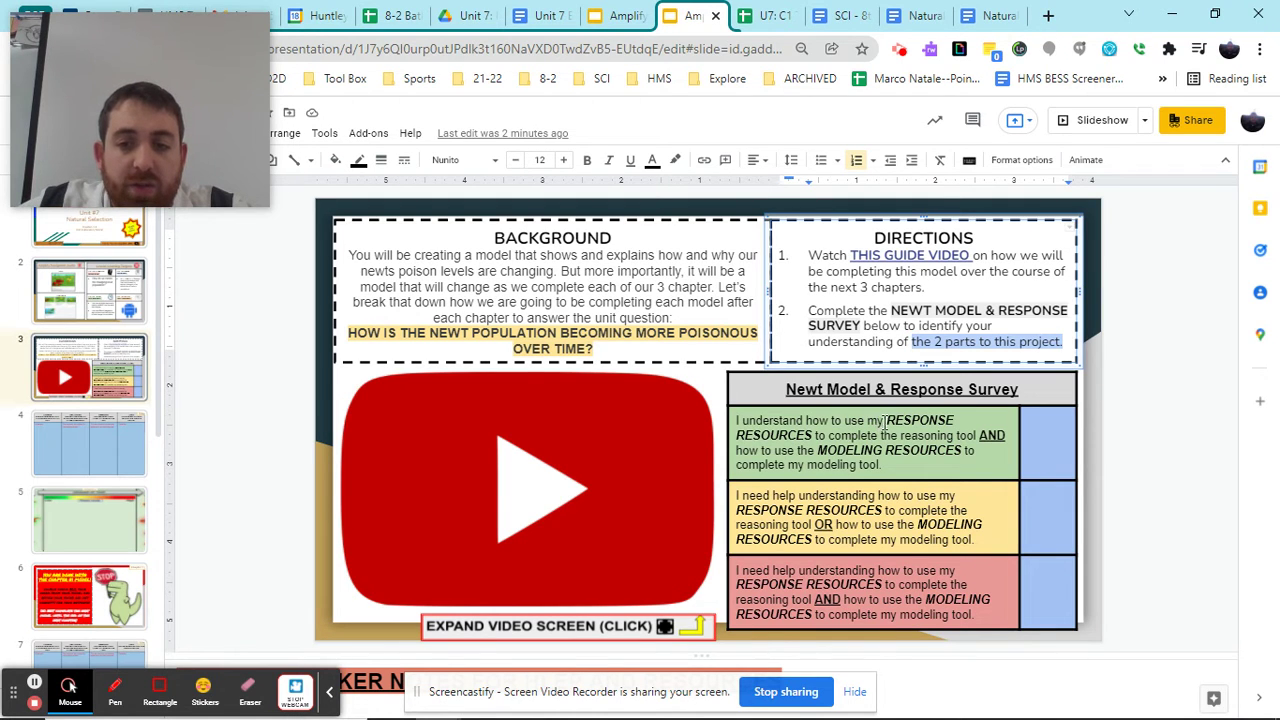
Step: Highlight the RESPONSE RESOURCES and MODELING RESOURCES lines in the survey, then the unit question again
drag(888, 420, 973, 437)
click(960, 449)
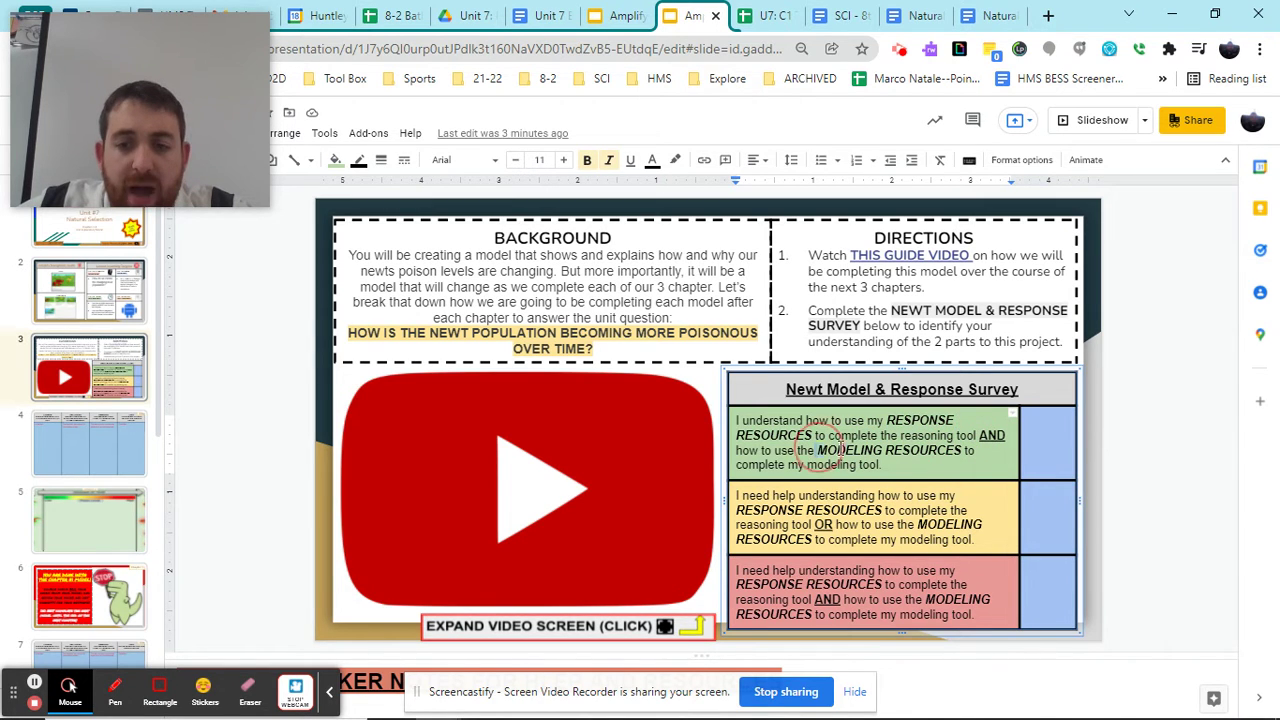
drag(816, 450, 912, 465)
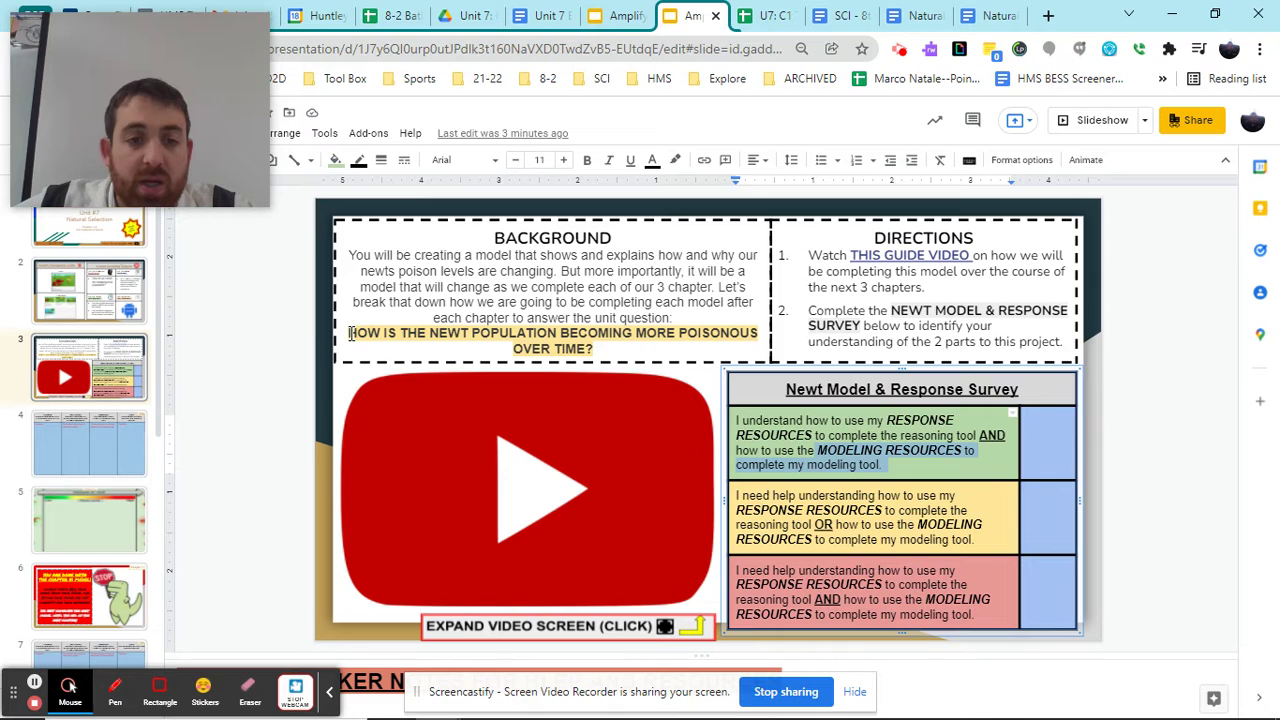
drag(350, 334, 590, 349)
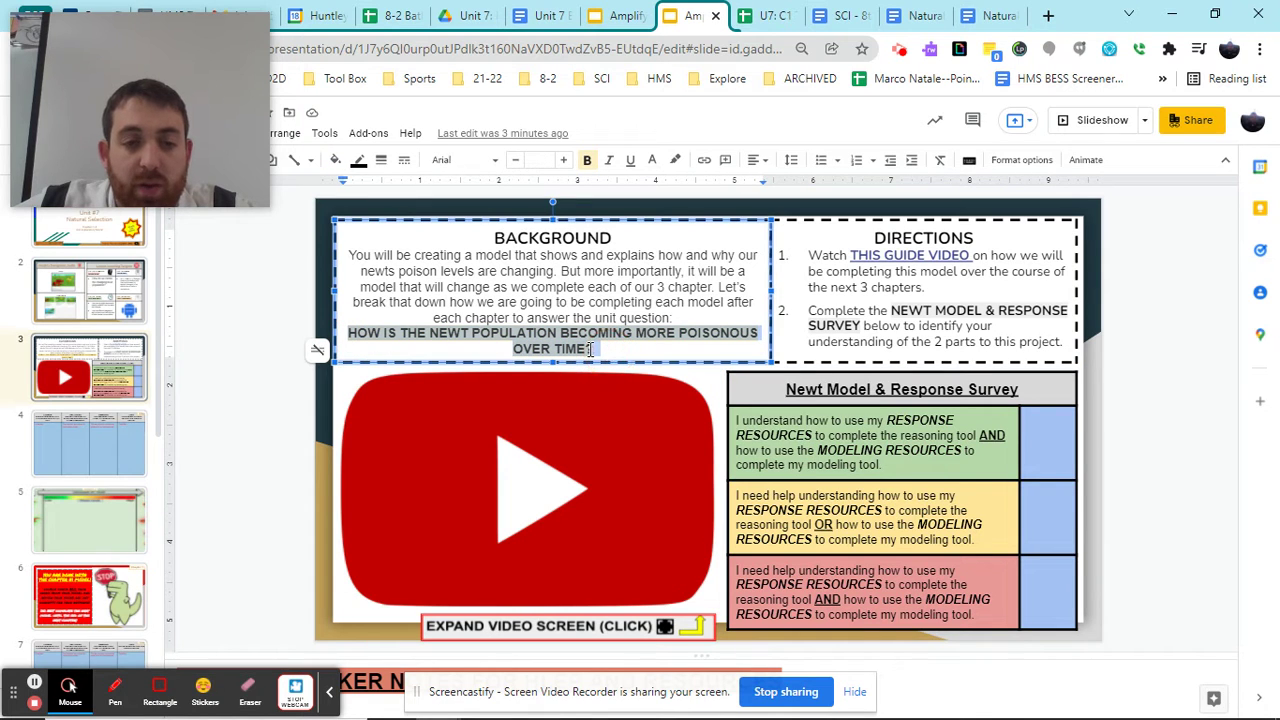
Step: Go to slide 4's Chapter 1 Evidence, Key Concept, Reasoning and Claim table
click(114, 452)
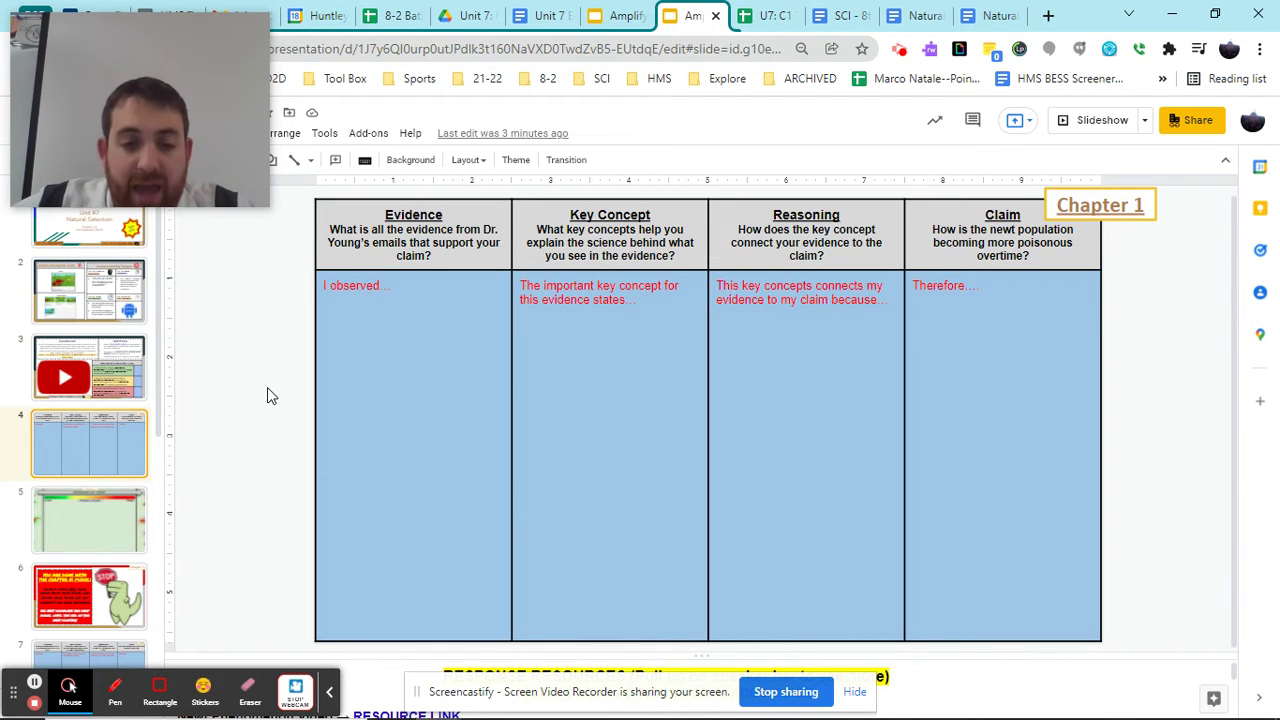
drag(450, 692, 349, 34)
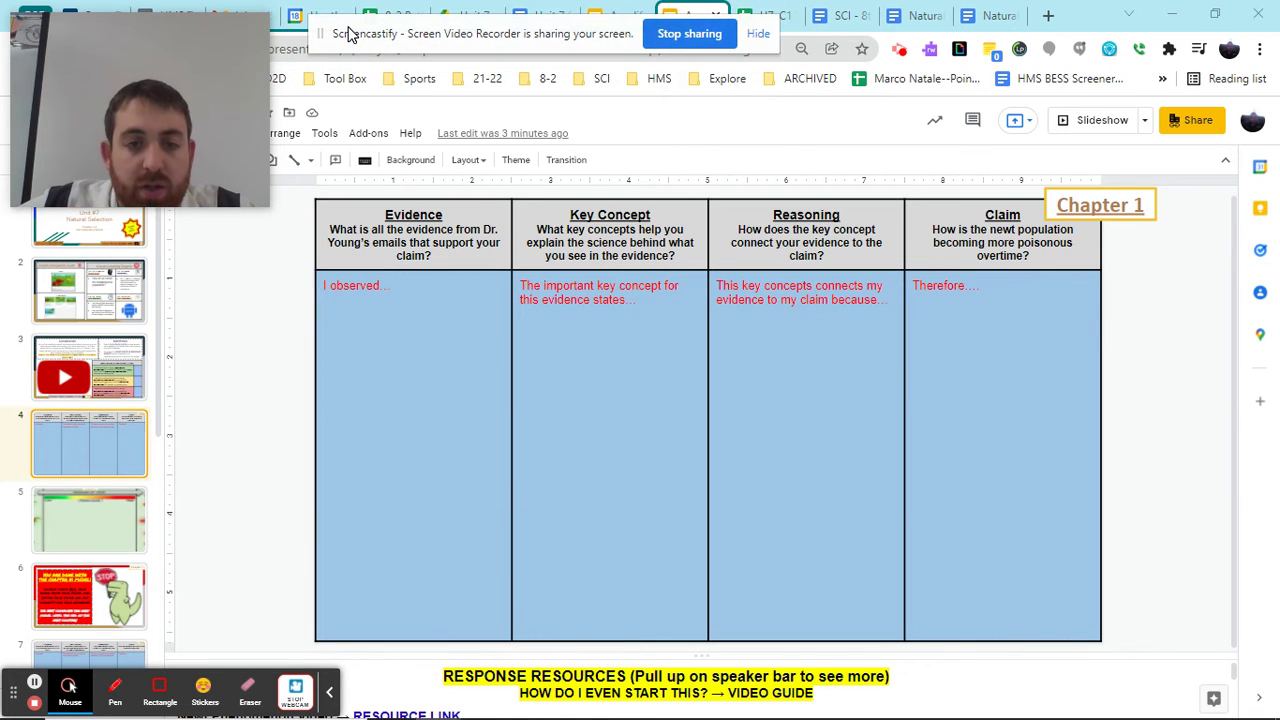
mouse_move(16, 690)
mouse_down()
mouse_move(354, 57)
mouse_move(352, 92)
mouse_up()
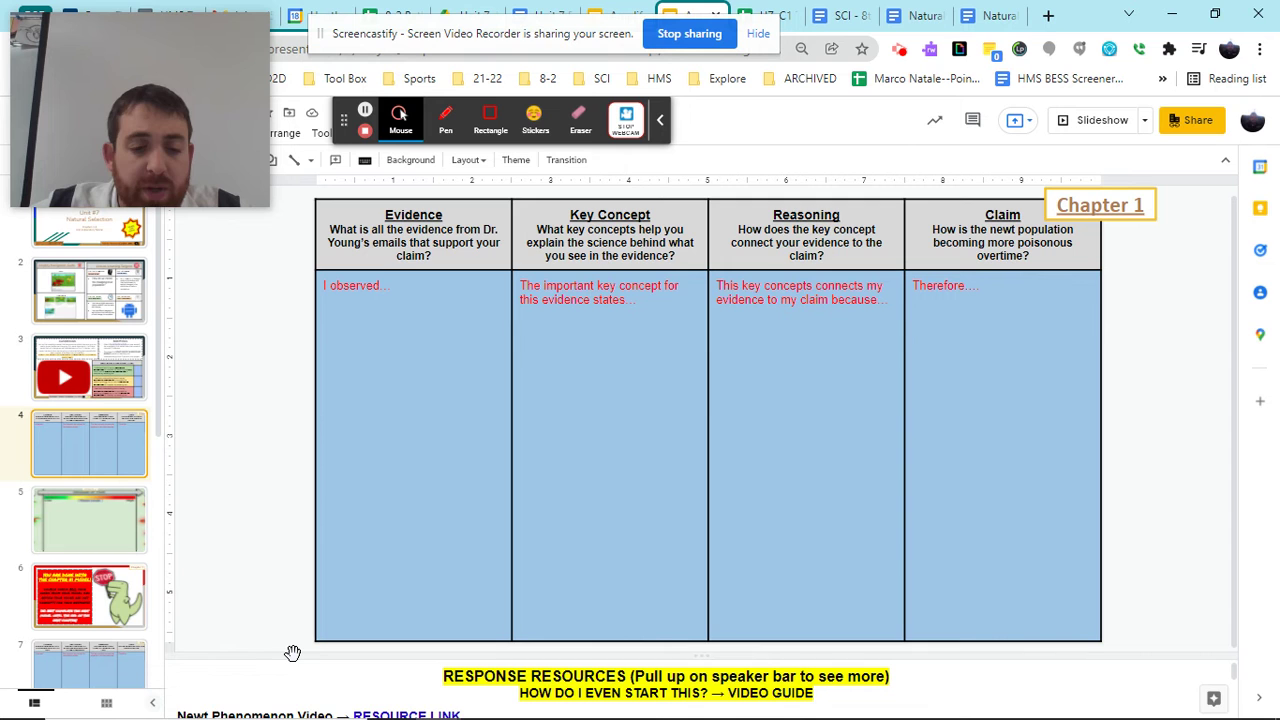
click(308, 600)
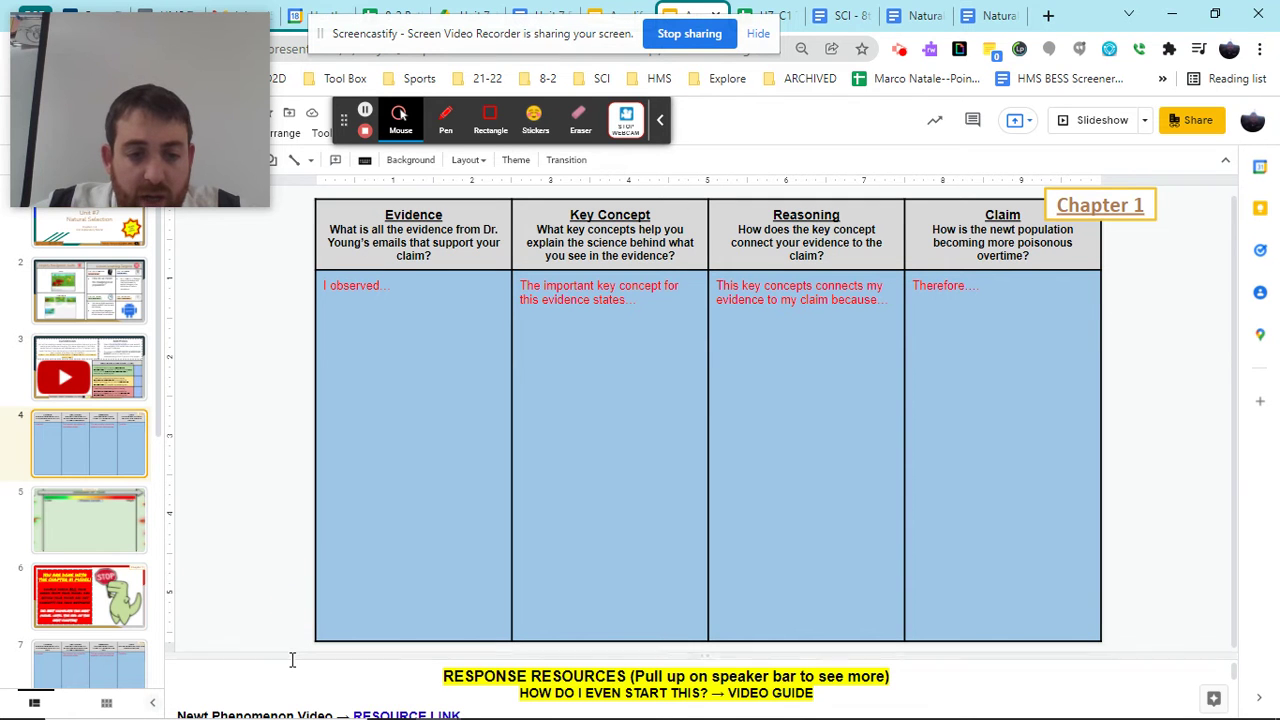
drag(289, 657, 303, 530)
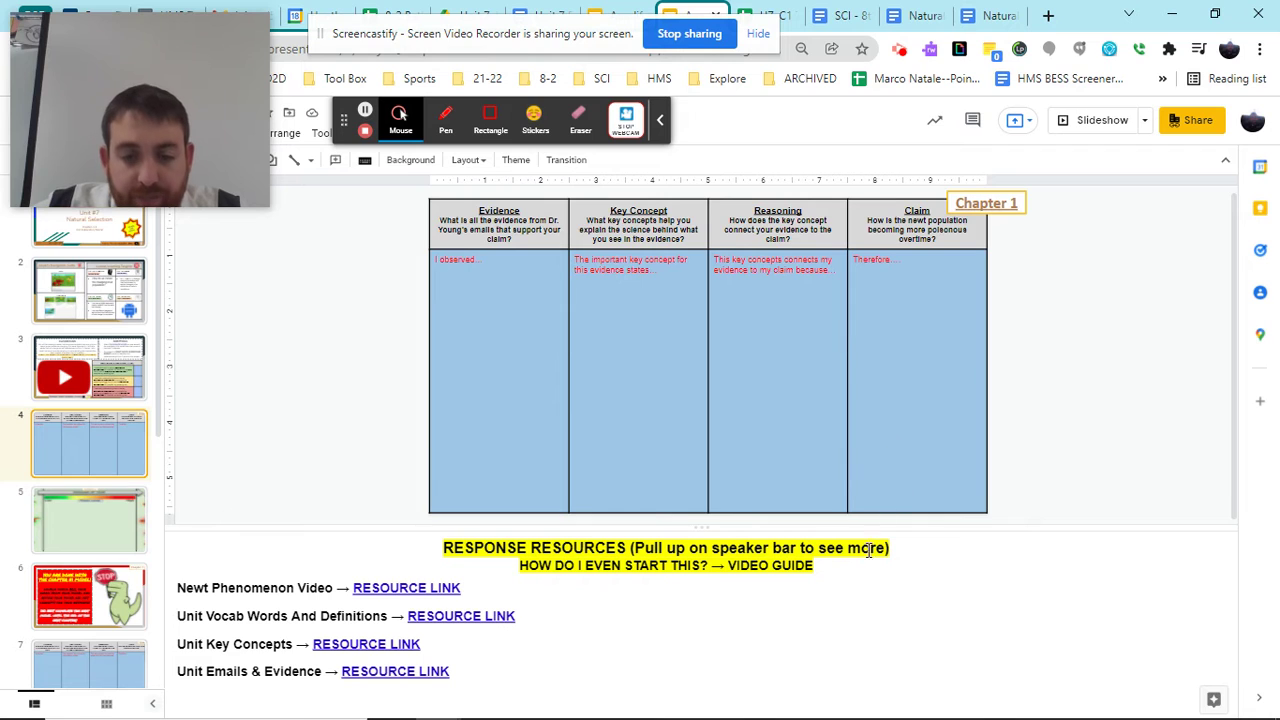
drag(816, 566, 729, 566)
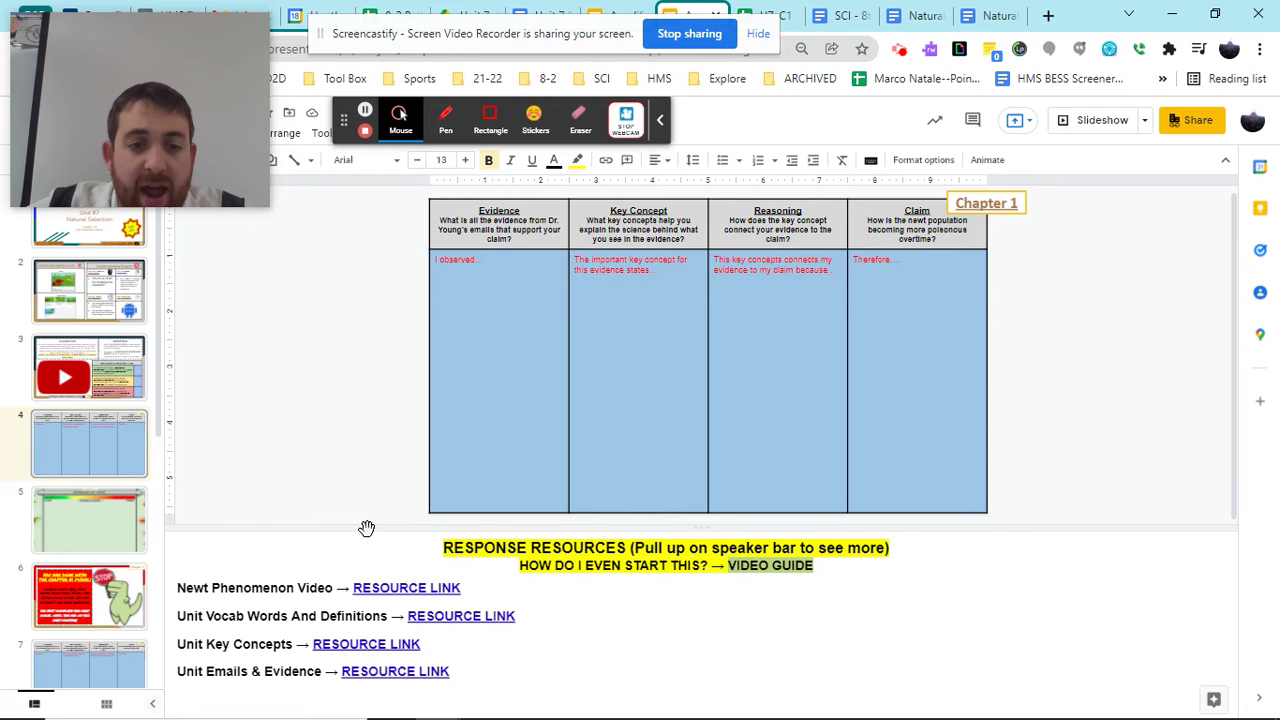
drag(366, 527, 368, 660)
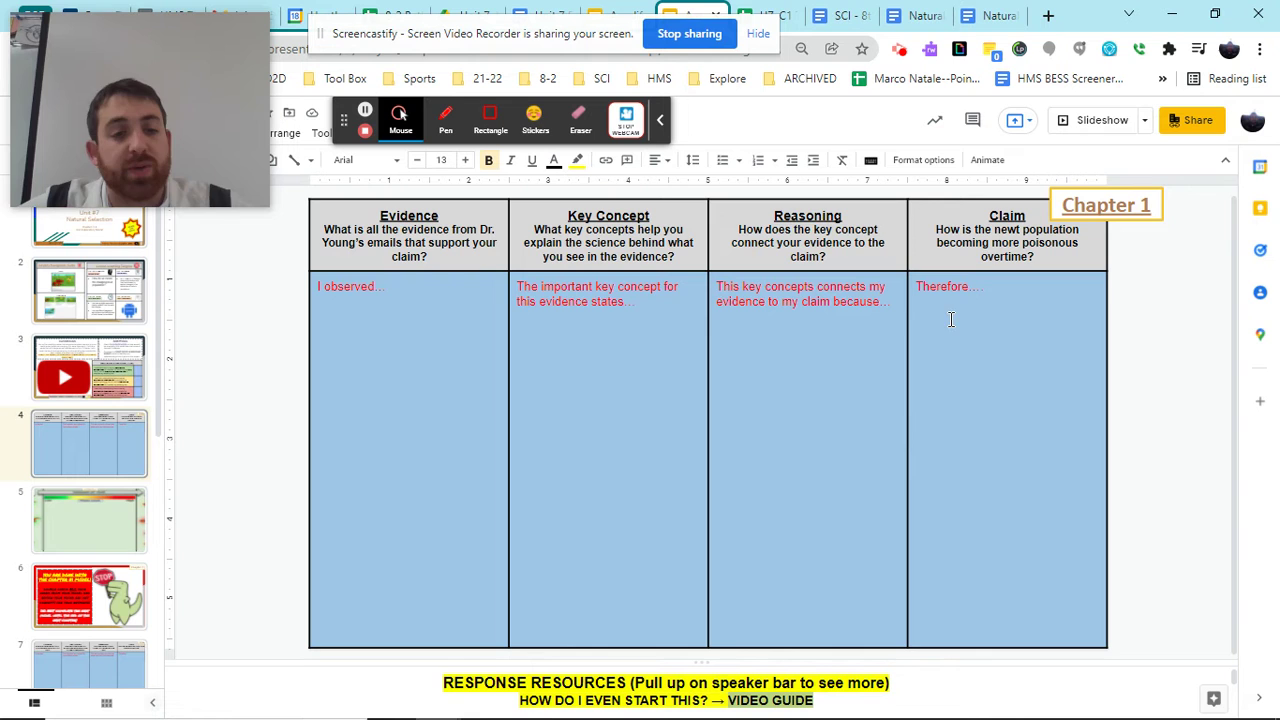
Step: Open slide 5's Chapter 1 poison-level model and resize the speaker notes to read the Modeling Resources
click(100, 509)
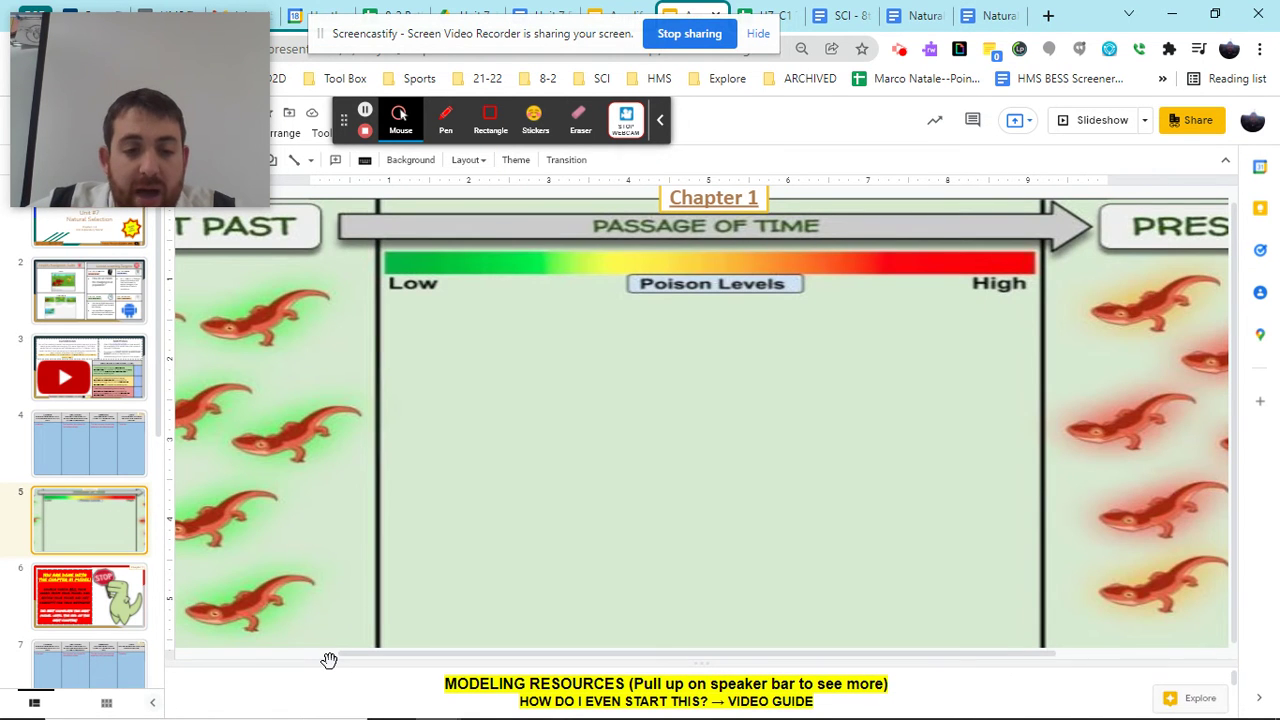
drag(330, 660, 380, 501)
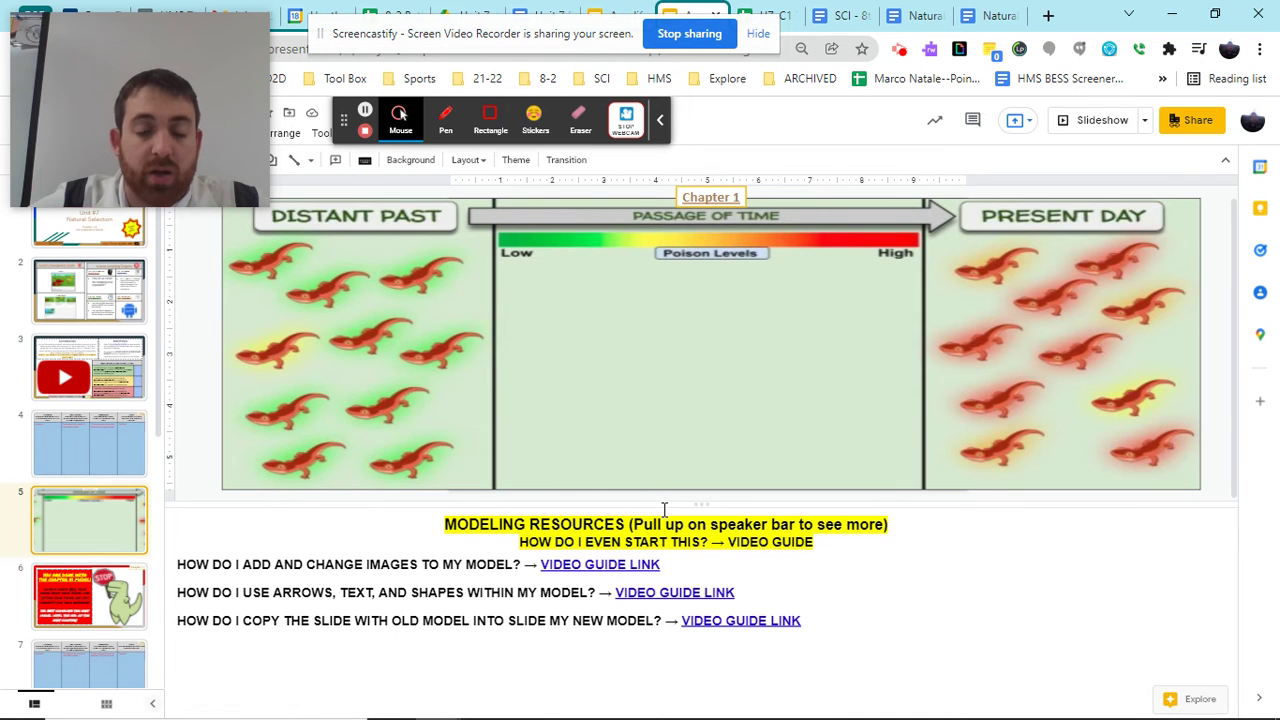
drag(658, 502, 646, 554)
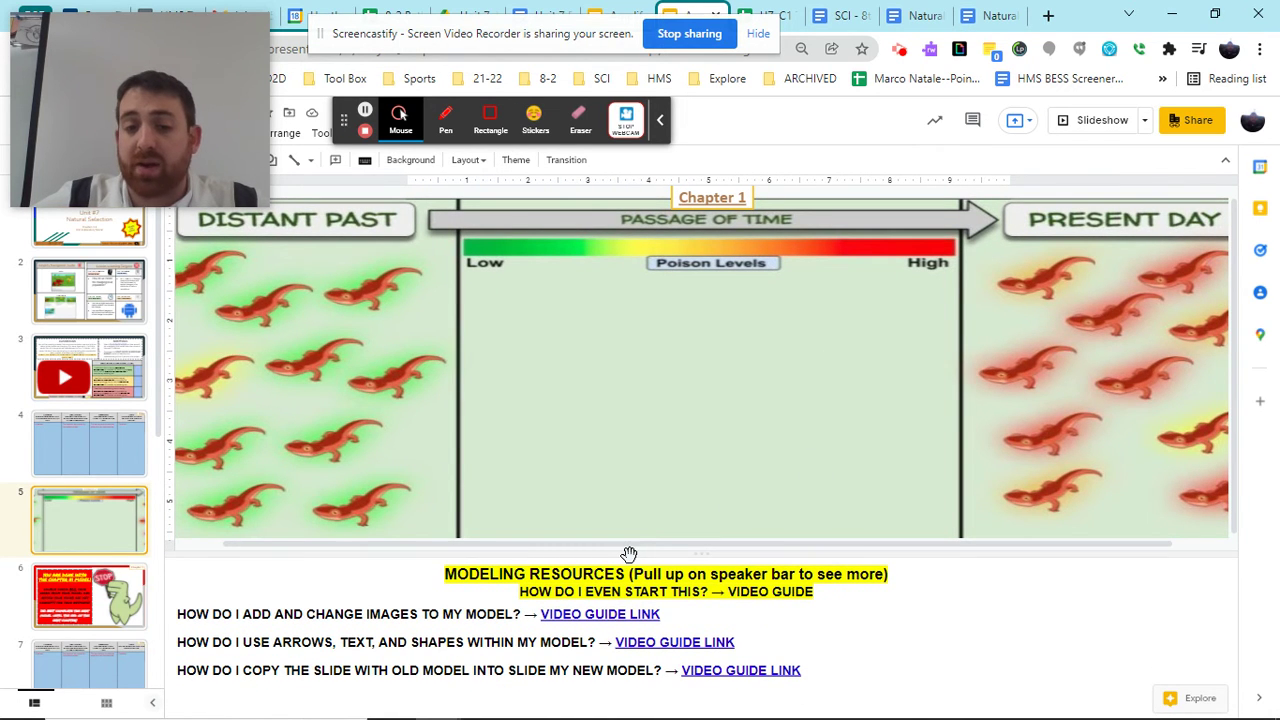
click(629, 554)
Step: Lower the speaker-notes divider so the model slide gets more room
drag(629, 554, 633, 628)
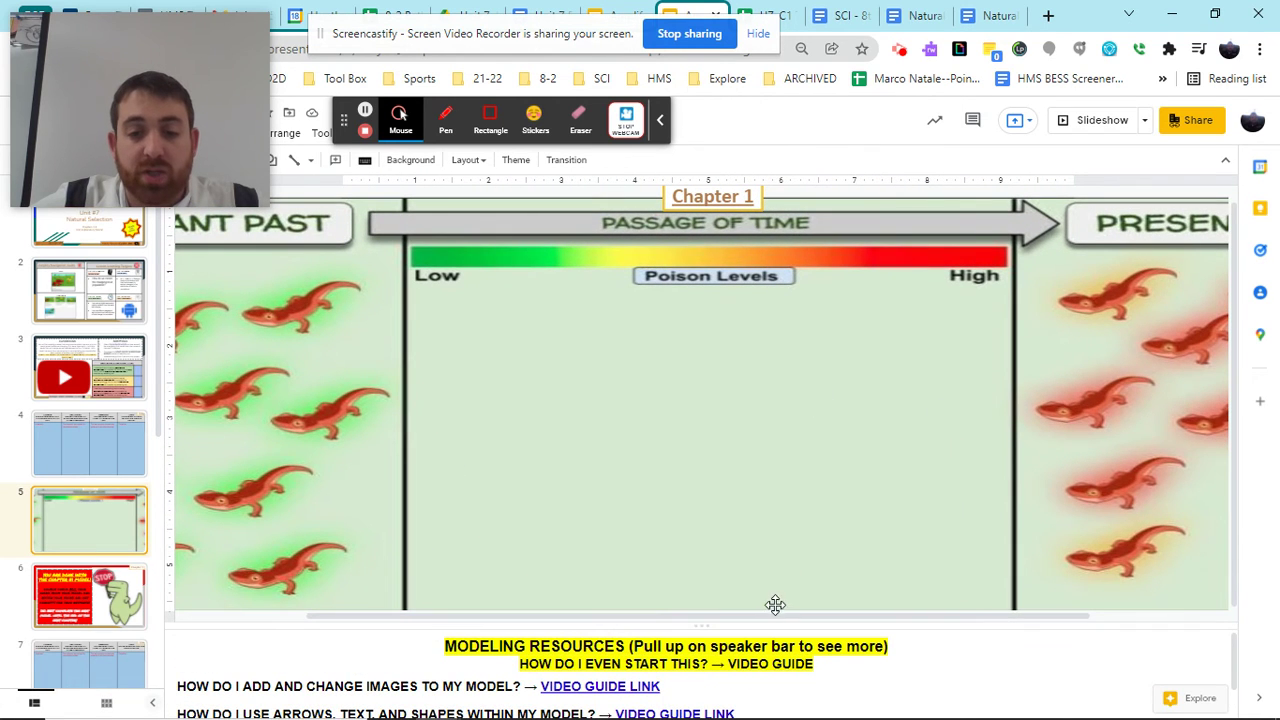
drag(766, 624, 746, 466)
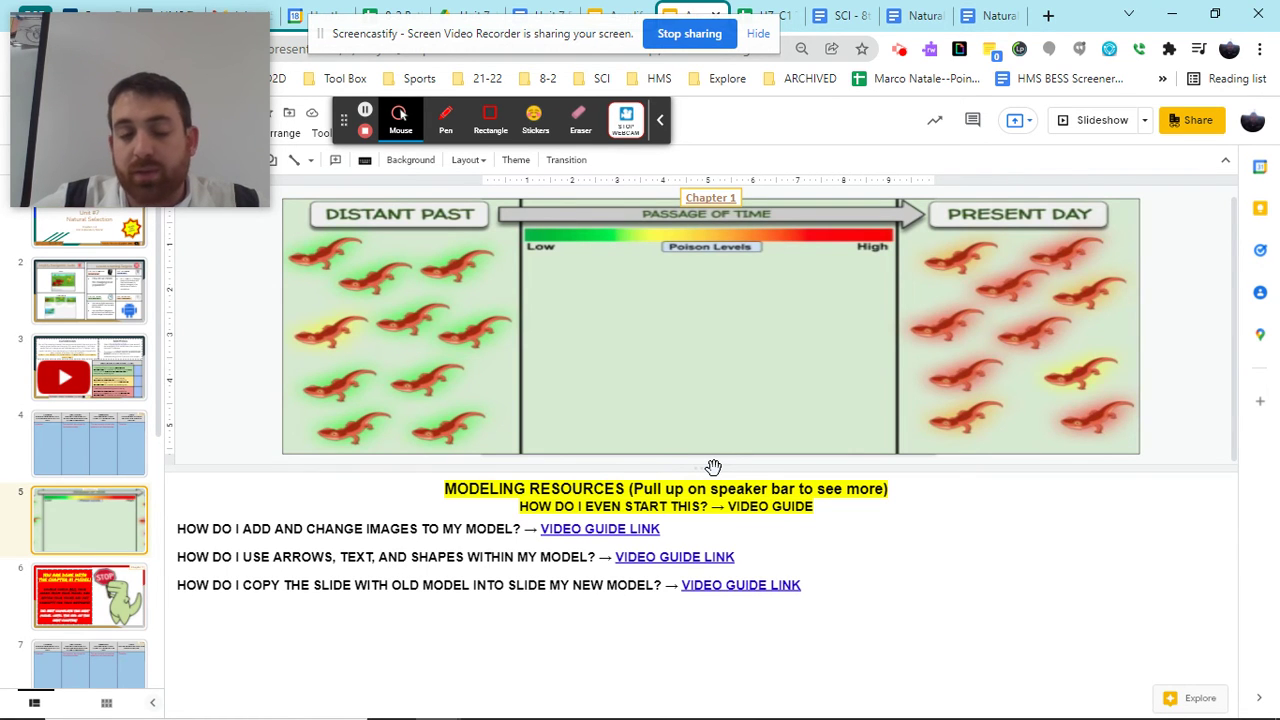
drag(711, 467, 740, 512)
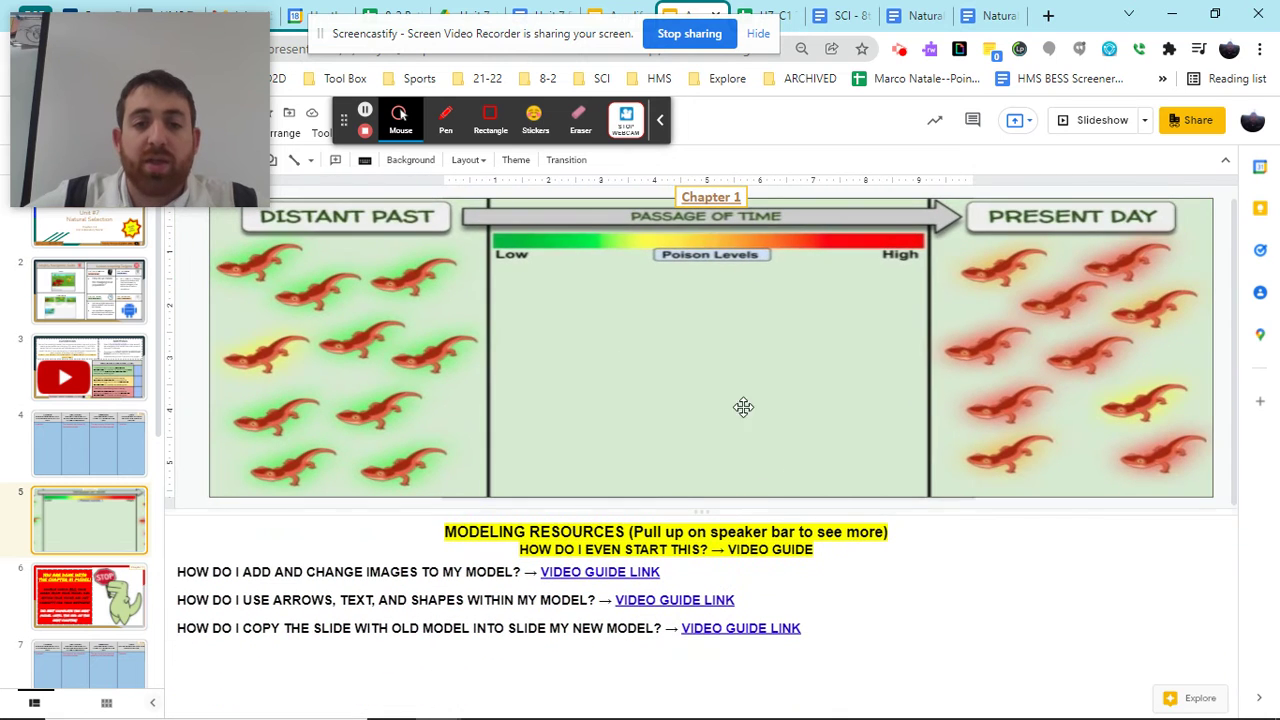
drag(457, 508, 486, 663)
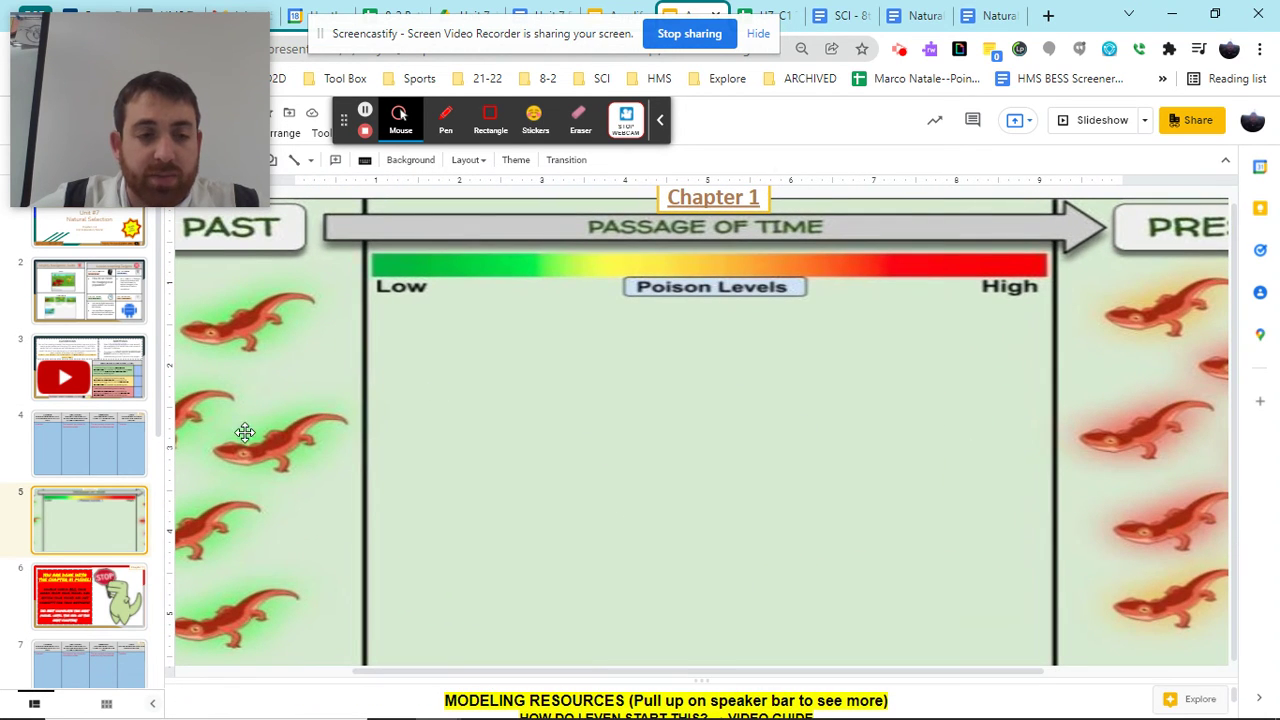
Step: Visit the Chapter 1 STOP slide, then revisit the Chapter 1 table and poison-level model
click(86, 594)
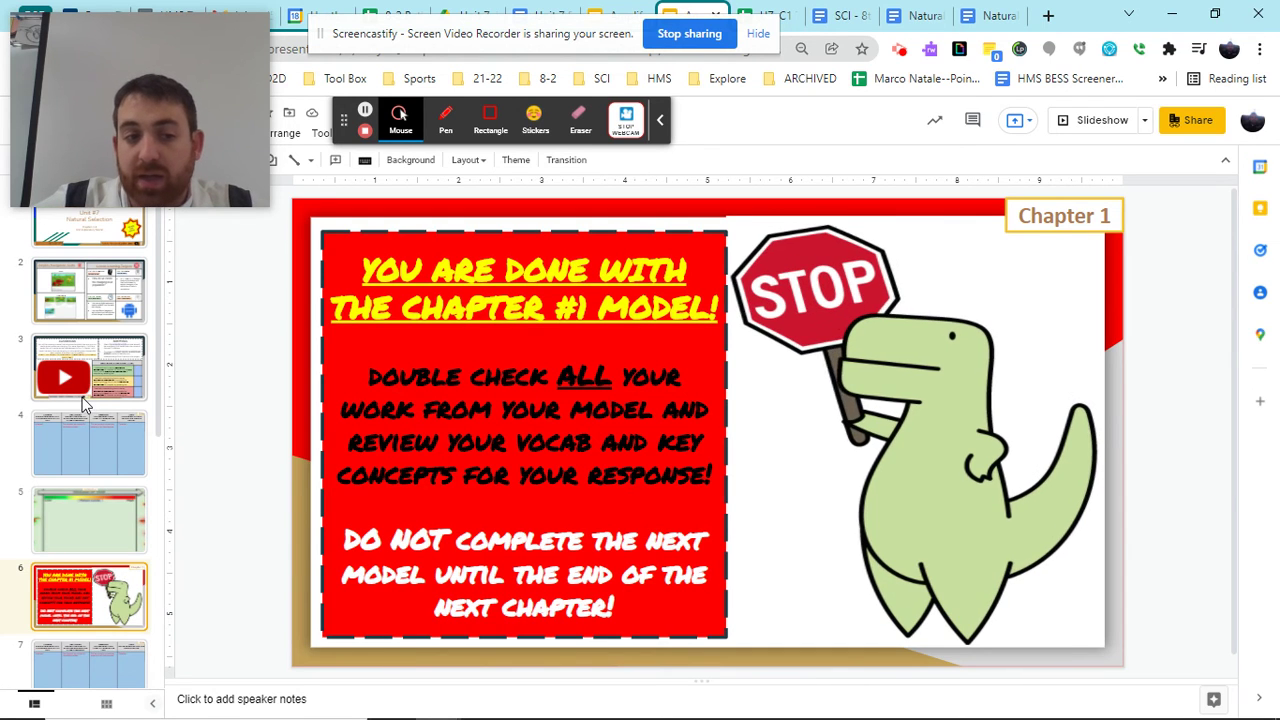
click(100, 447)
click(108, 531)
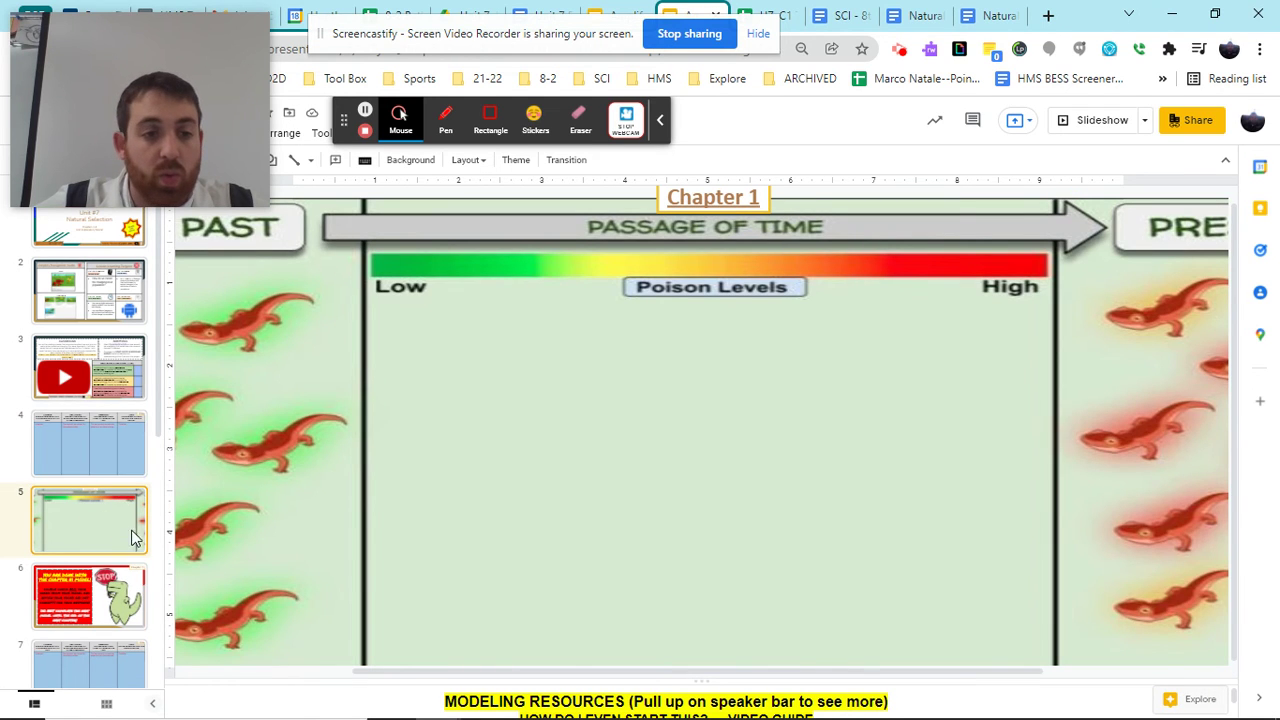
Step: Step through the Chapter 2 and Chapter 3 evidence tables and poison-level models
scroll(98, 530, down, 3)
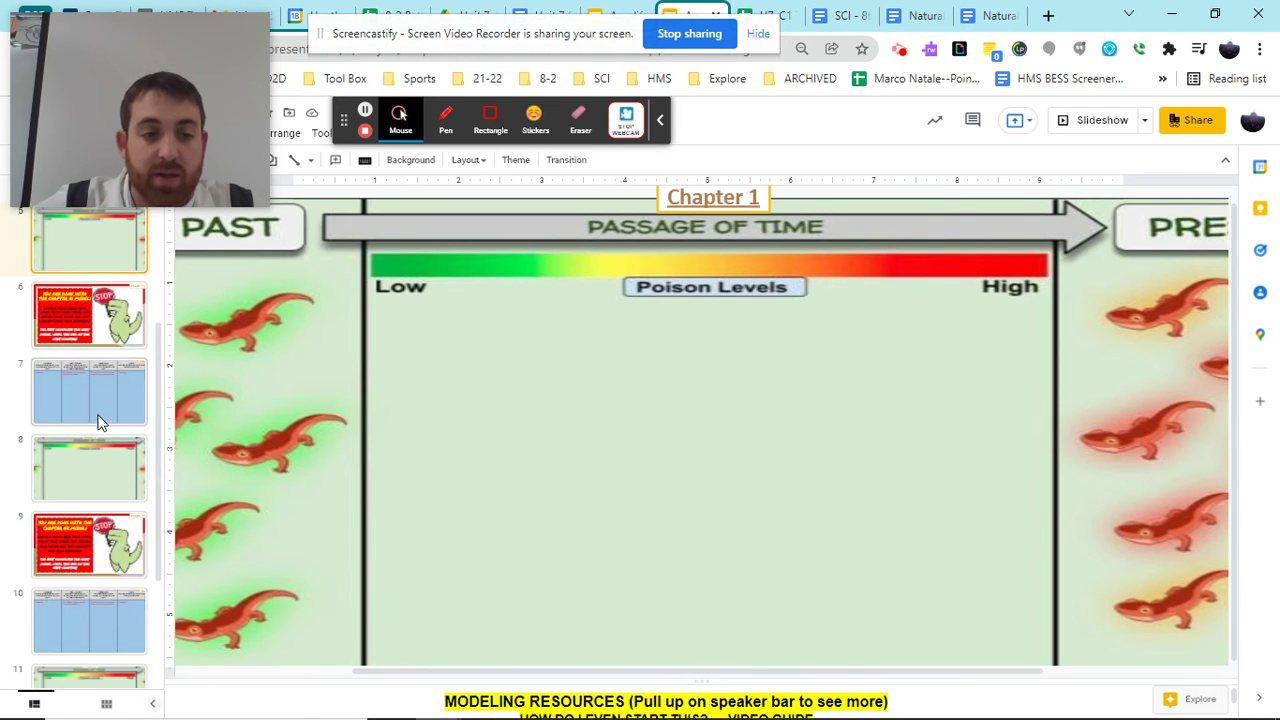
click(100, 418)
click(108, 467)
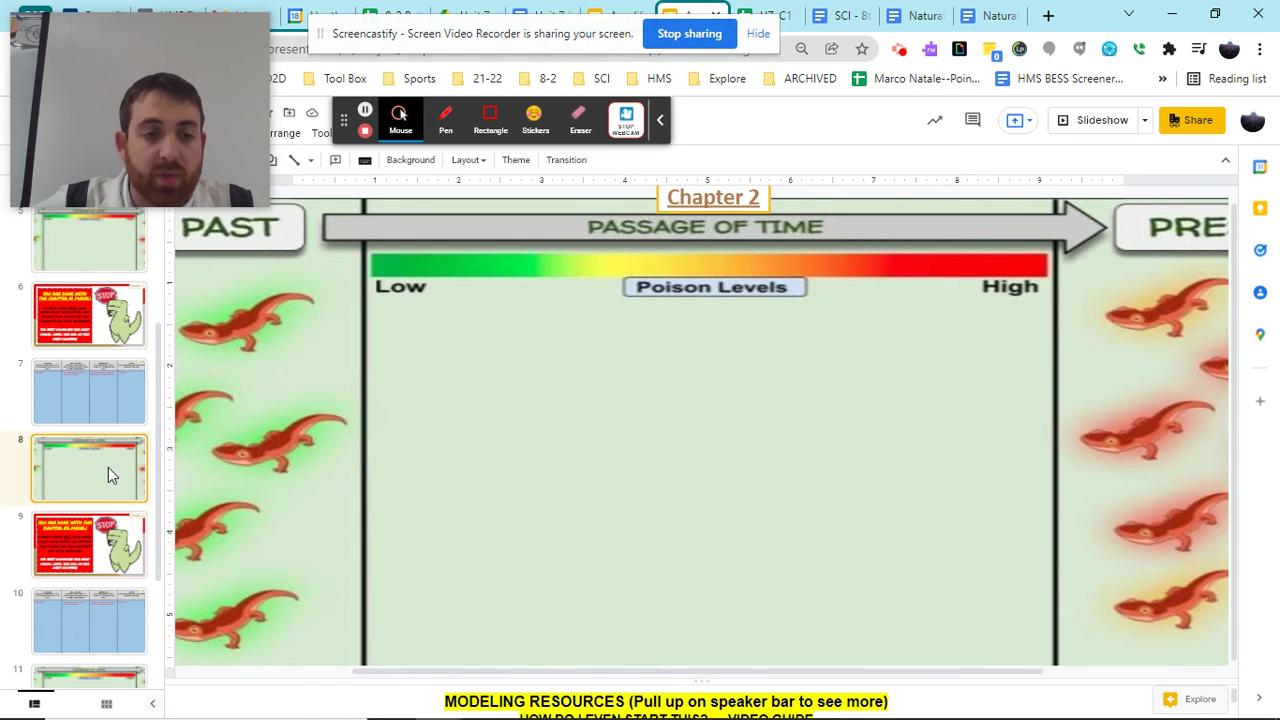
scroll(108, 467, down, 2)
click(112, 424)
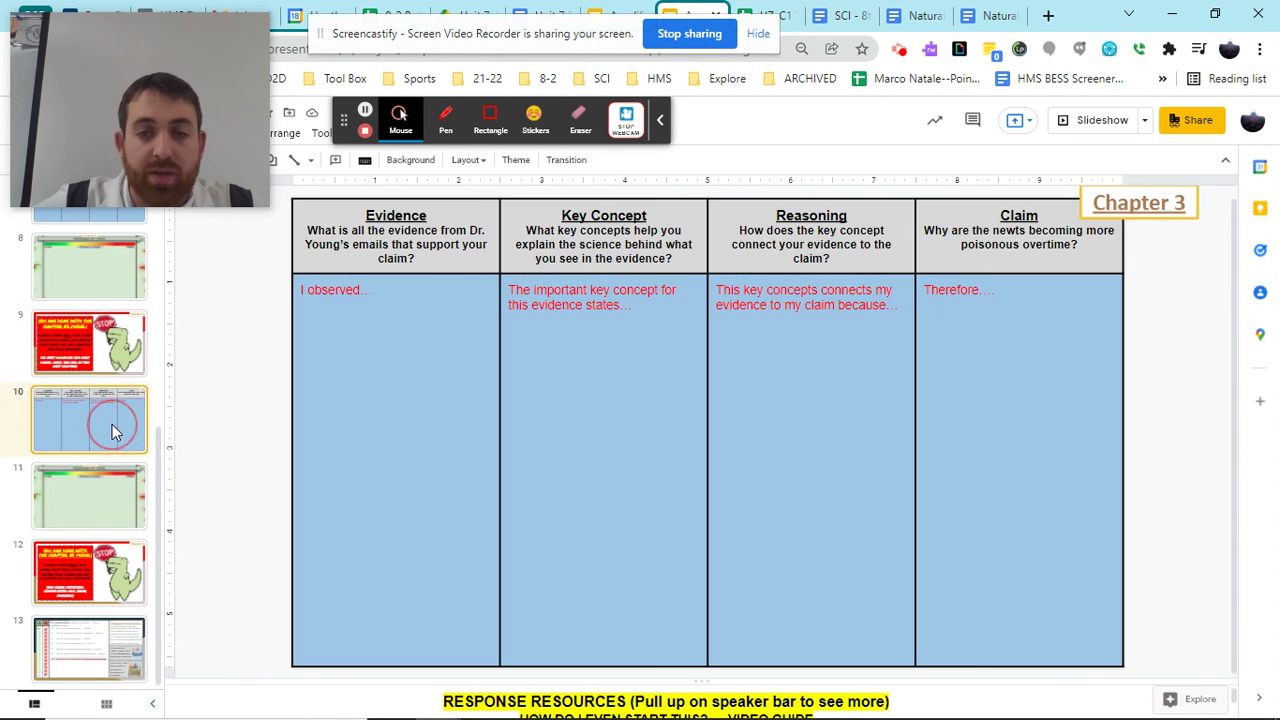
click(105, 512)
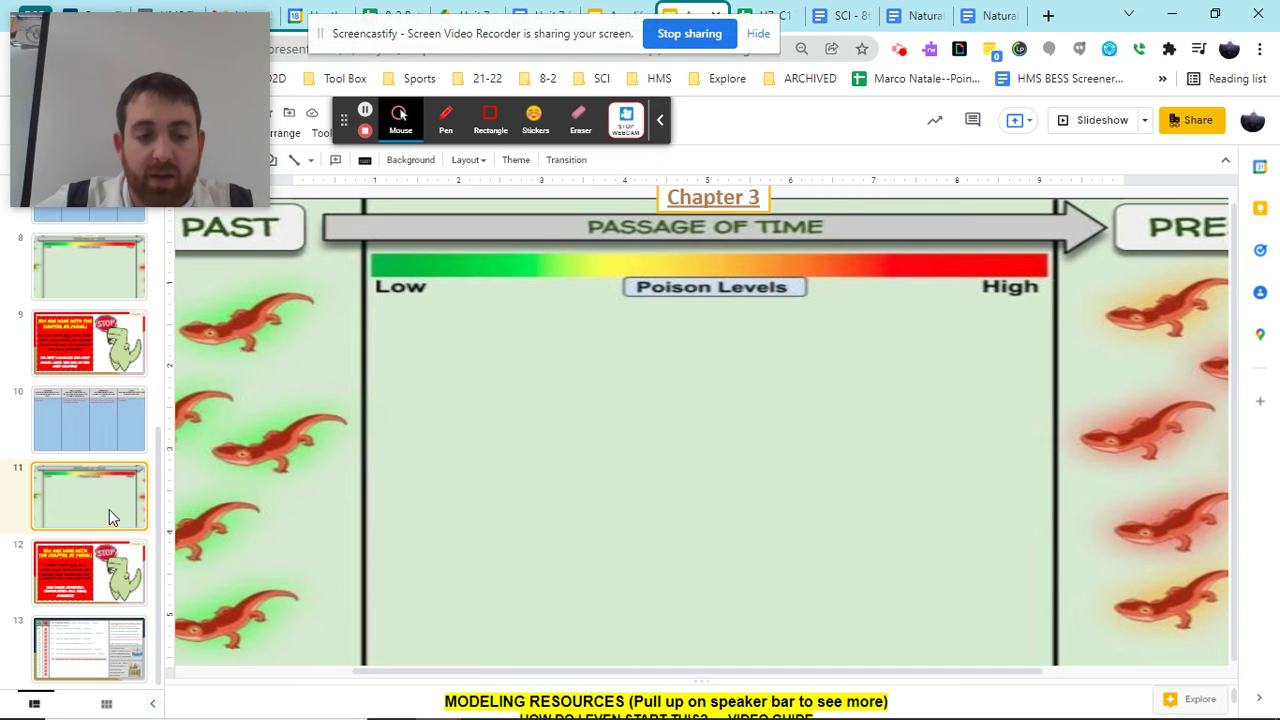
Step: Open the final Chapter 3 STOP slide and scroll back up through the filmstrip
click(84, 590)
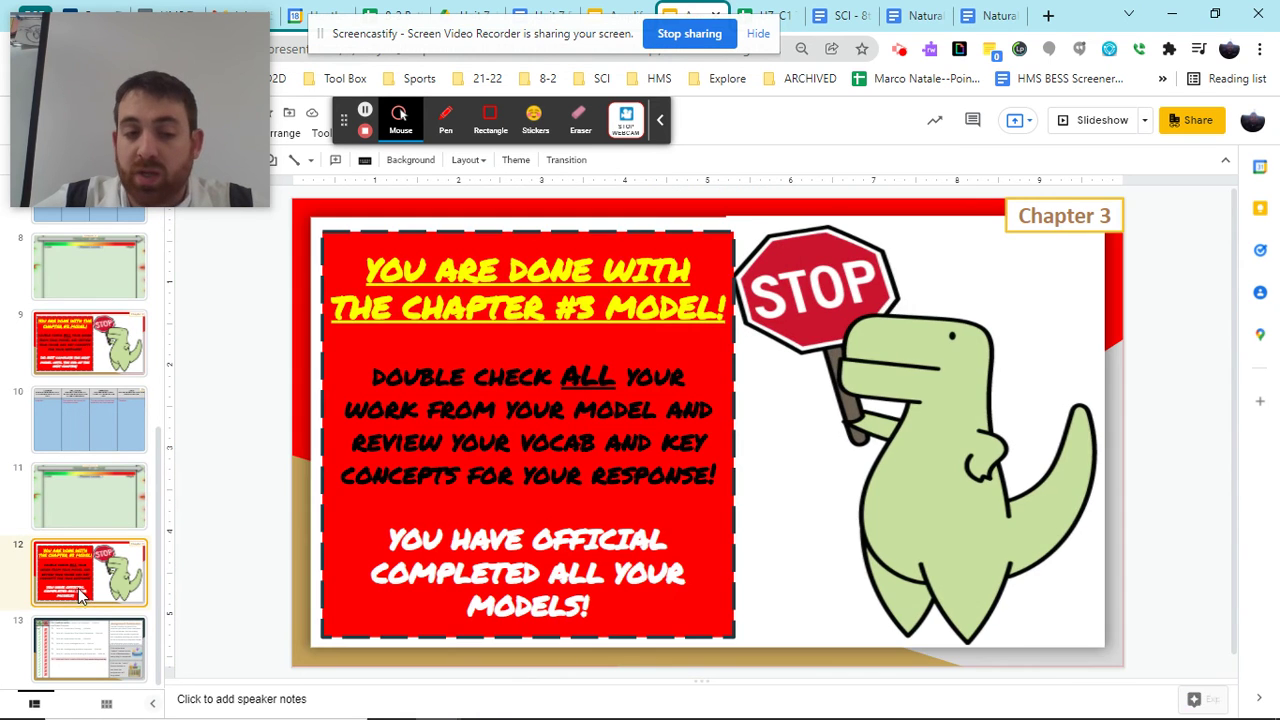
scroll(91, 565, up, 5)
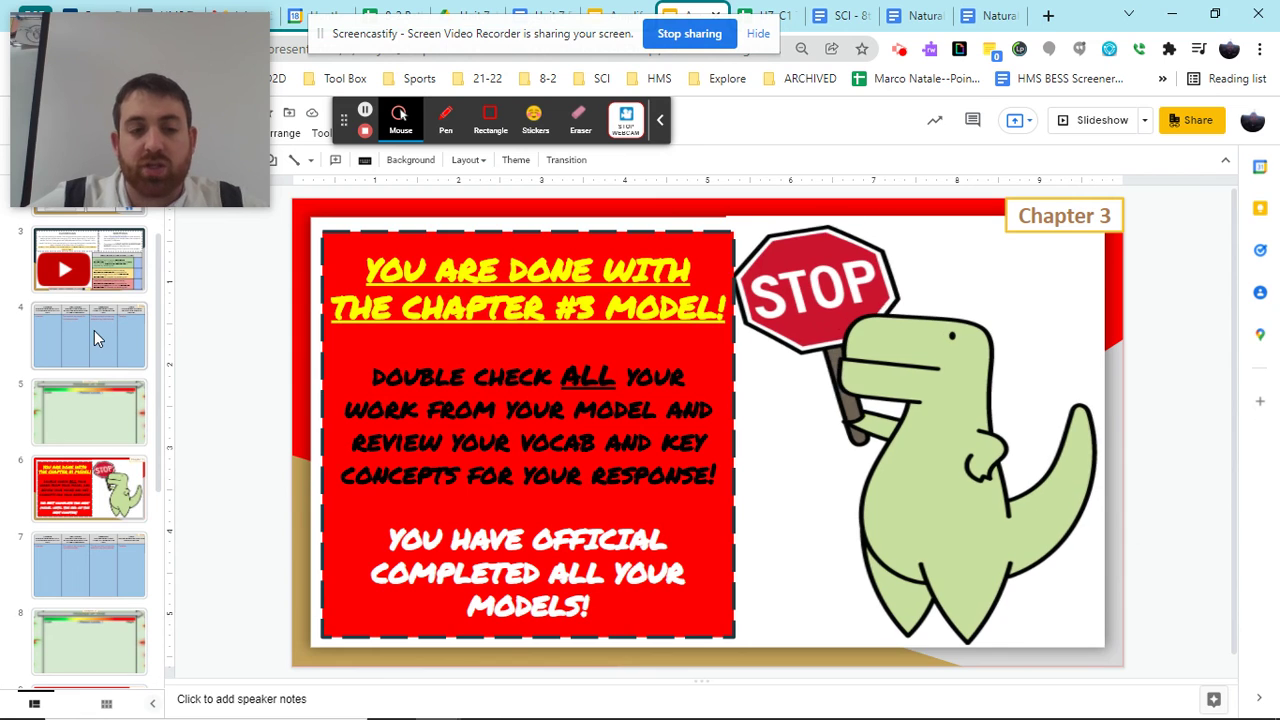
scroll(94, 332, down, 2)
scroll(105, 353, down, 2)
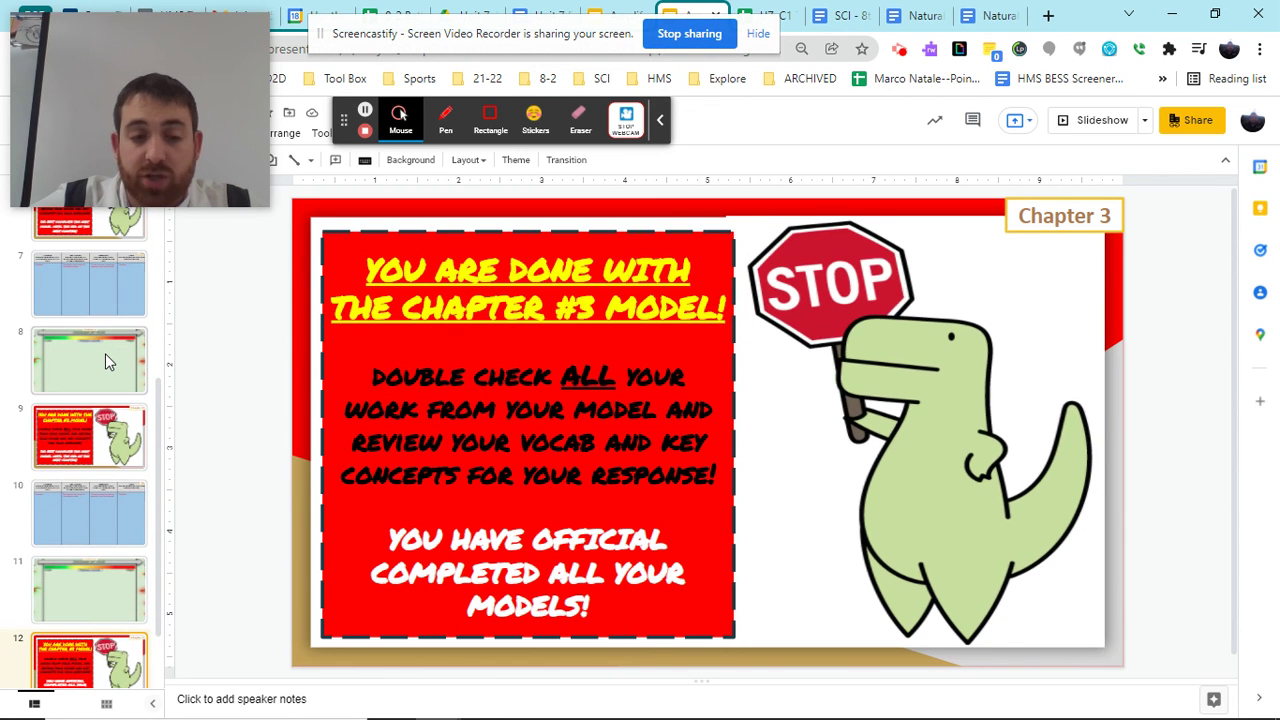
scroll(105, 357, down, 2)
scroll(89, 534, up, 7)
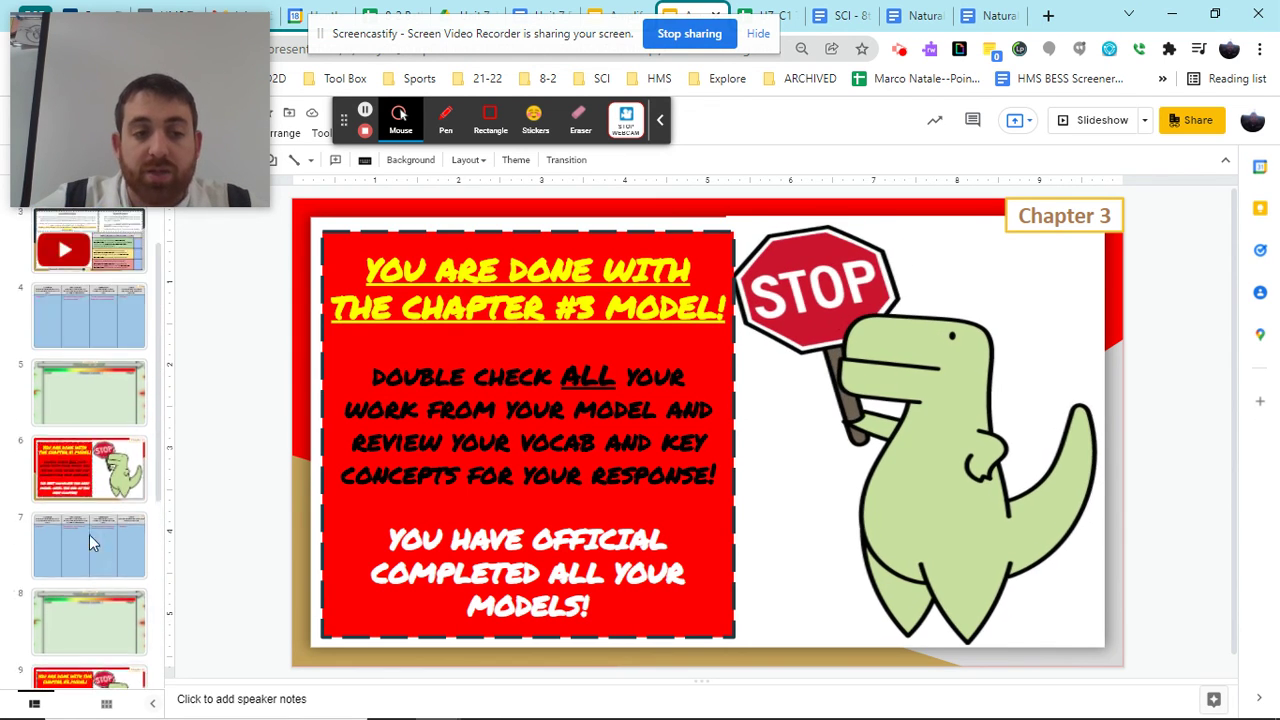
click(122, 374)
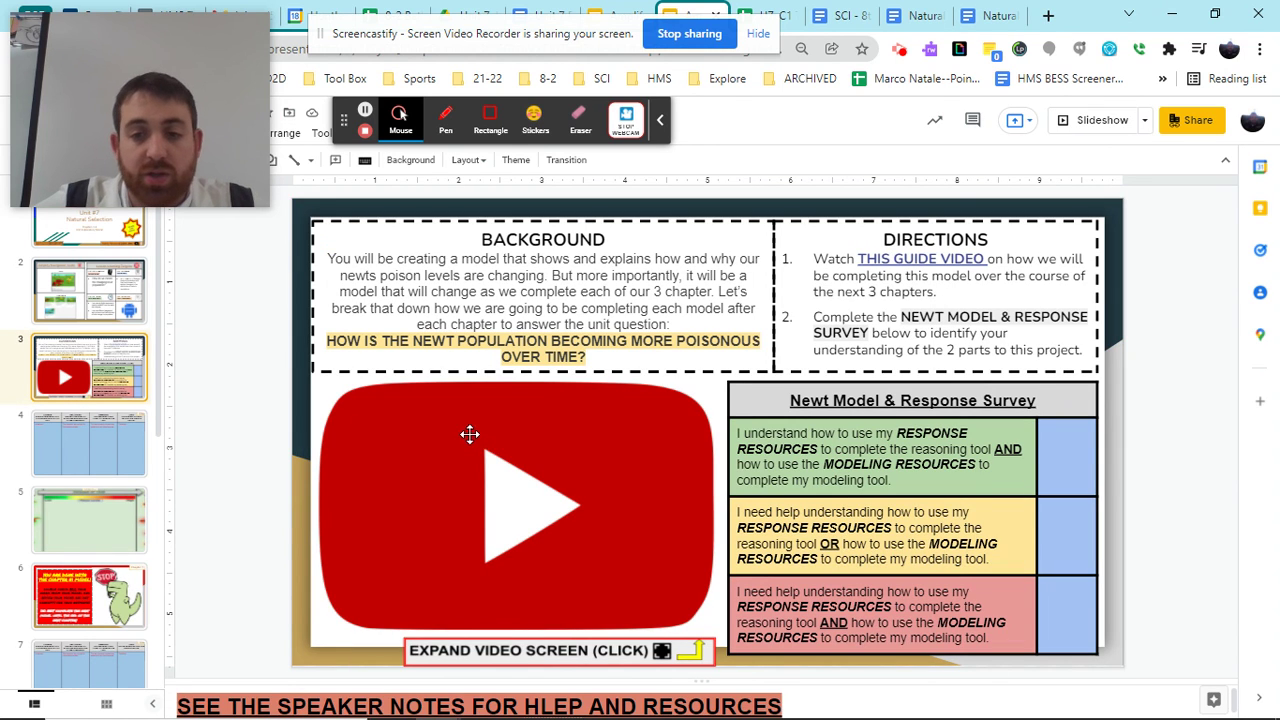